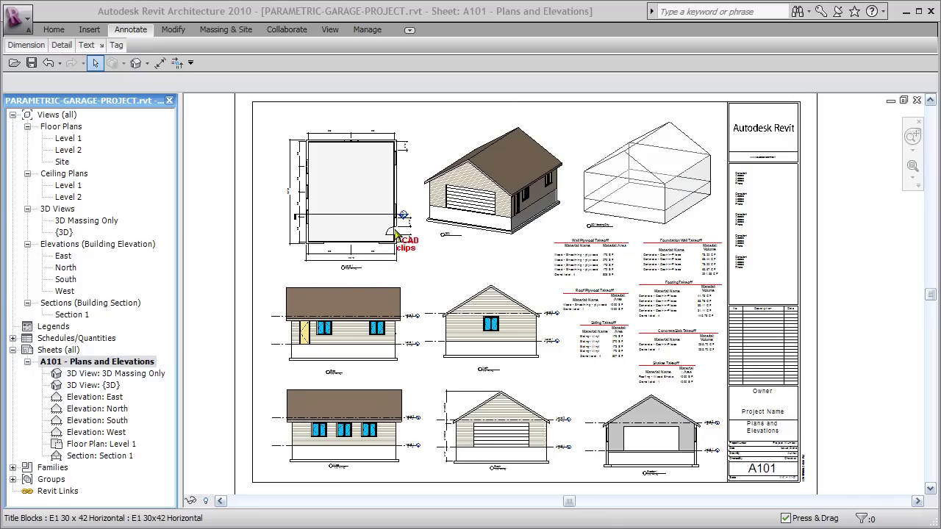
Step: Zoom into the floor plan, then pan to the takeoff schedules showing wall plywood 808 SF and roof plywood 1090 SF
left_click(204, 211)
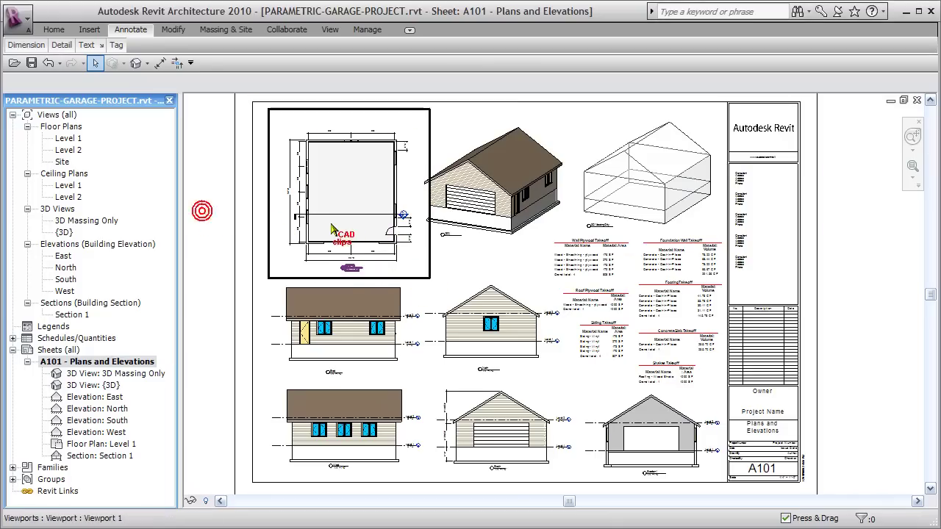
scroll(334, 215, "up", 1)
scroll(335, 213, "up", 1)
scroll(336, 208, "up", 2)
middle_click_drag(337, 208, 485, 349)
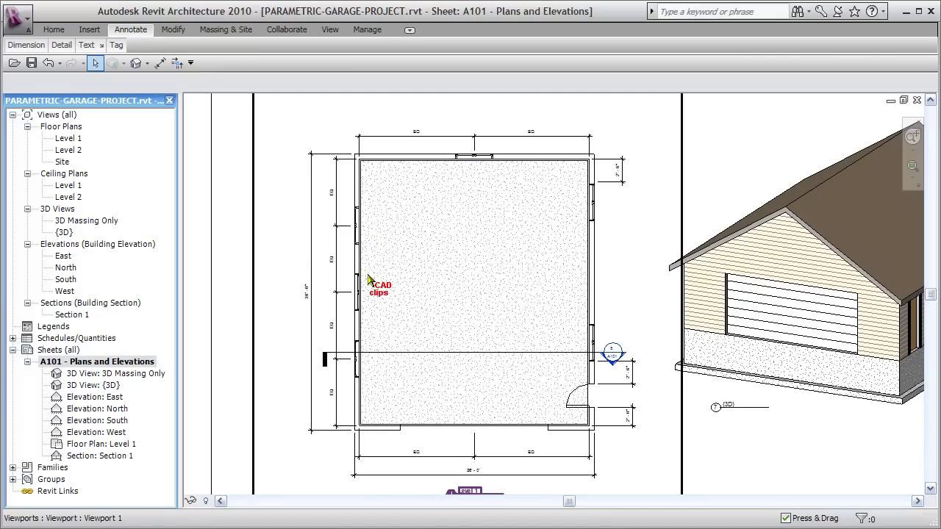
middle_click_drag(563, 373, 496, 316)
scroll(495, 320, "down", 1)
scroll(496, 320, "down", 4)
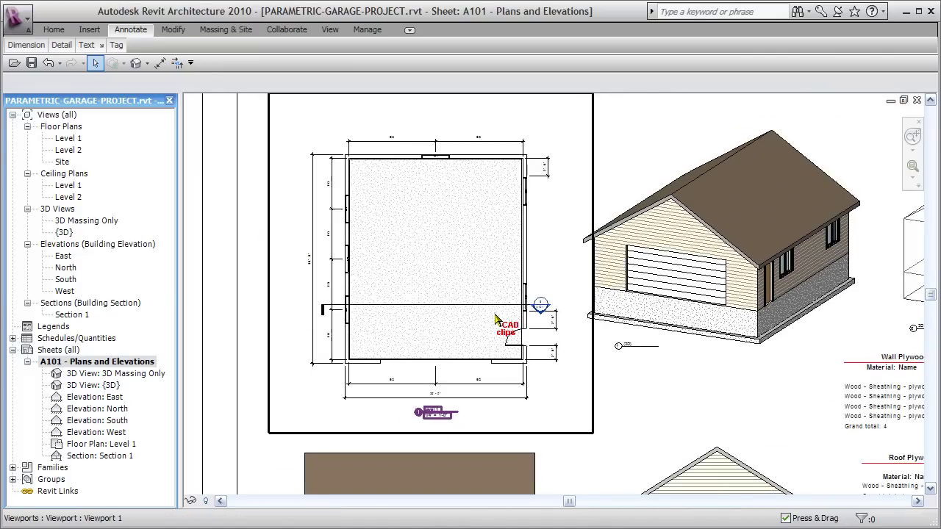
middle_click_drag(599, 337, 507, 260)
scroll(601, 328, "up", 4)
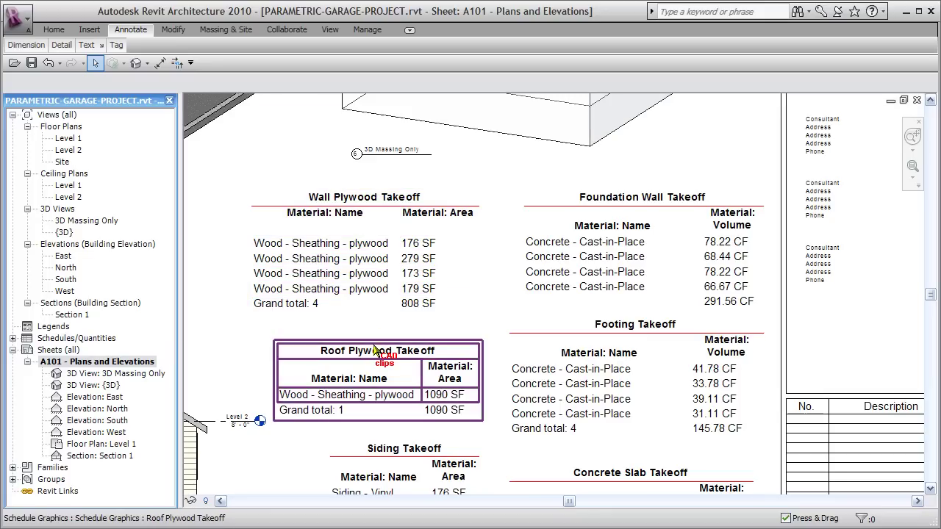
Step: Pan through the Siding (807 SF), Concrete Slab (235.70 CF) and Shakes (1090 SF) takeoff tables
middle_click_drag(446, 460, 427, 392)
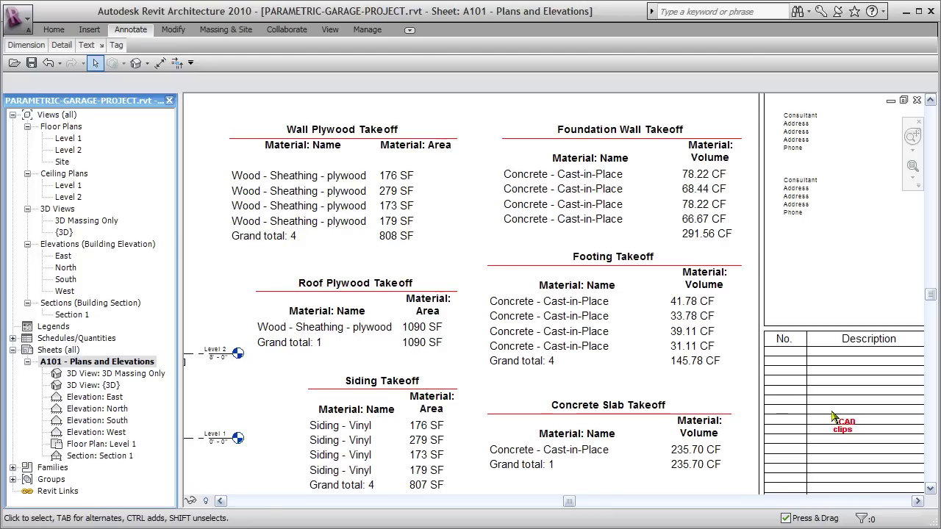
middle_click_drag(773, 422, 772, 237)
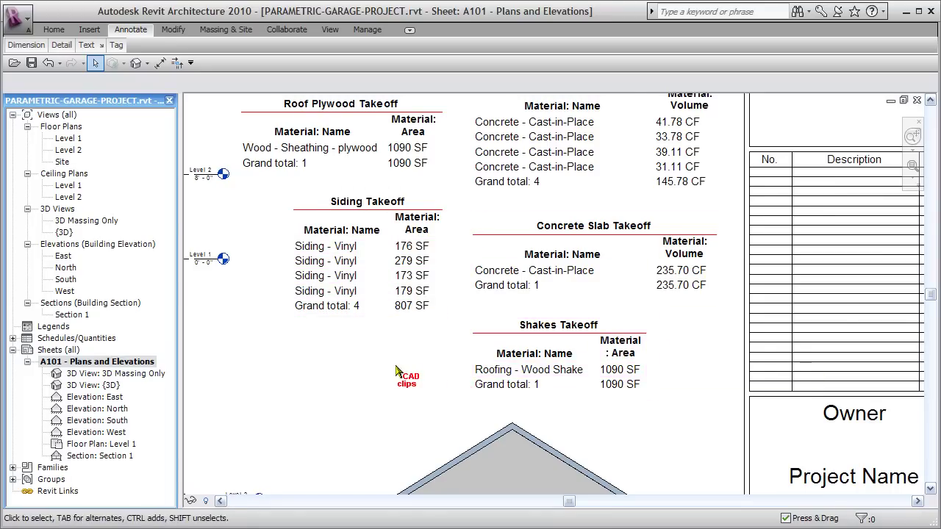
scroll(399, 378, "down", 1)
middle_click_drag(436, 227, 476, 257)
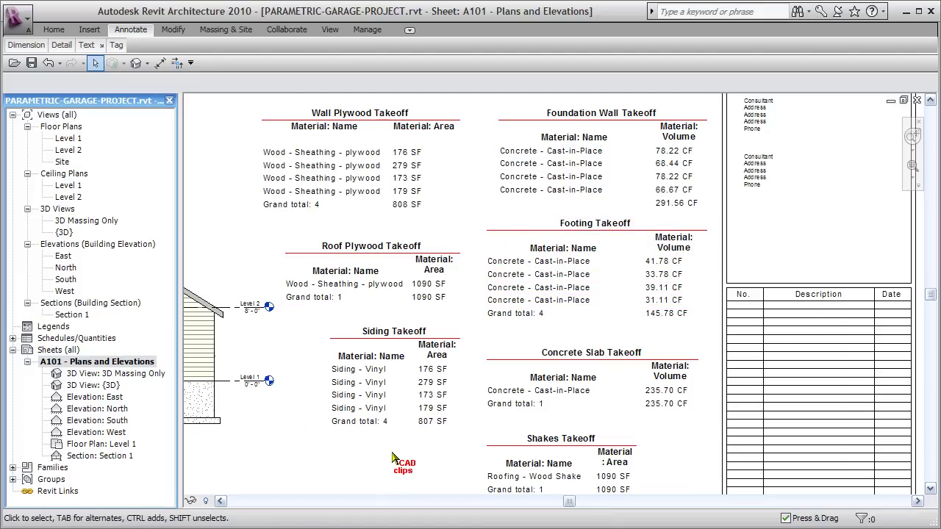
scroll(420, 378, "down", 3)
Step: Zoom out from the schedules to see the garage drawings on sheet A101
middle_click_drag(420, 379, 608, 405)
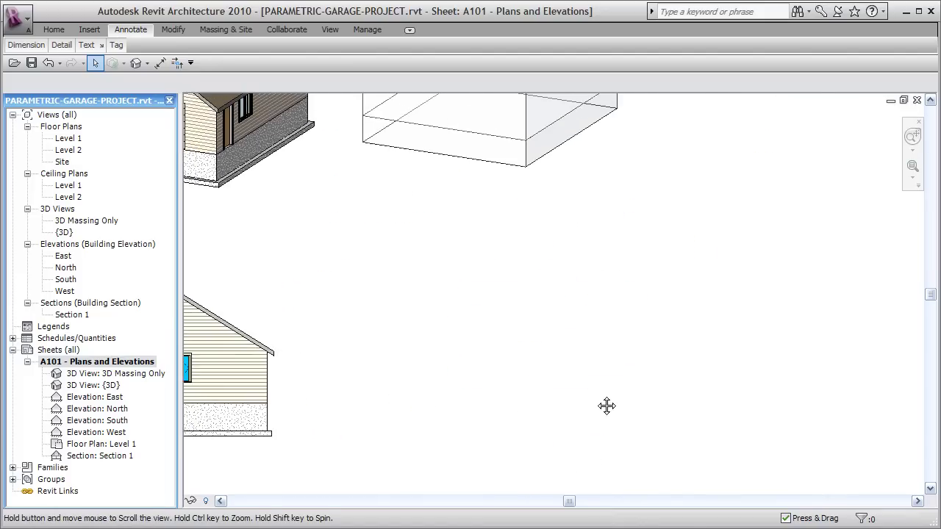
scroll(412, 167, "up", 2)
scroll(412, 168, "down", 1)
scroll(411, 197, "down", 1)
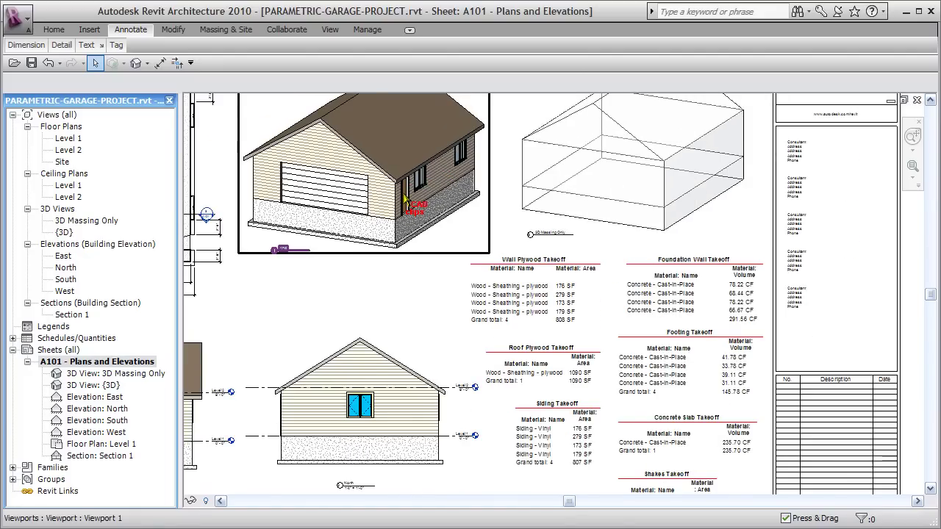
scroll(441, 206, "down", 1)
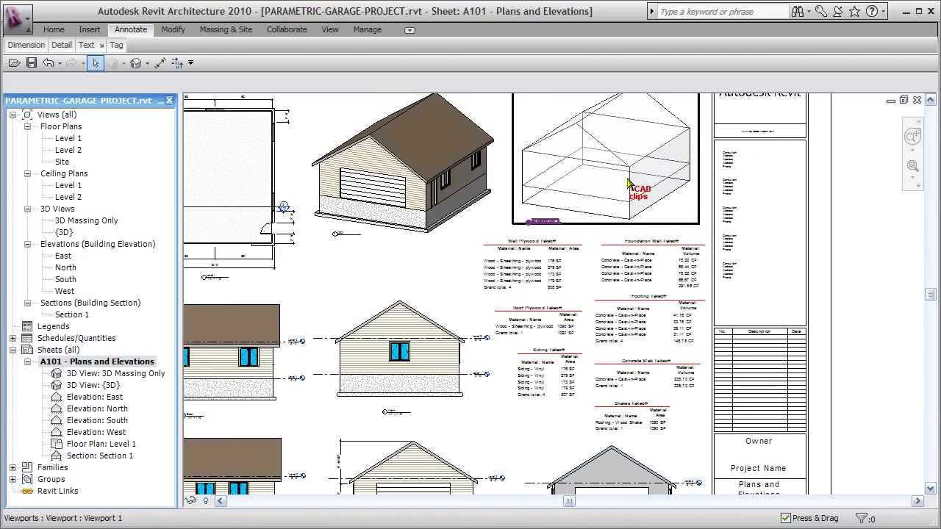
scroll(629, 182, "down", 1)
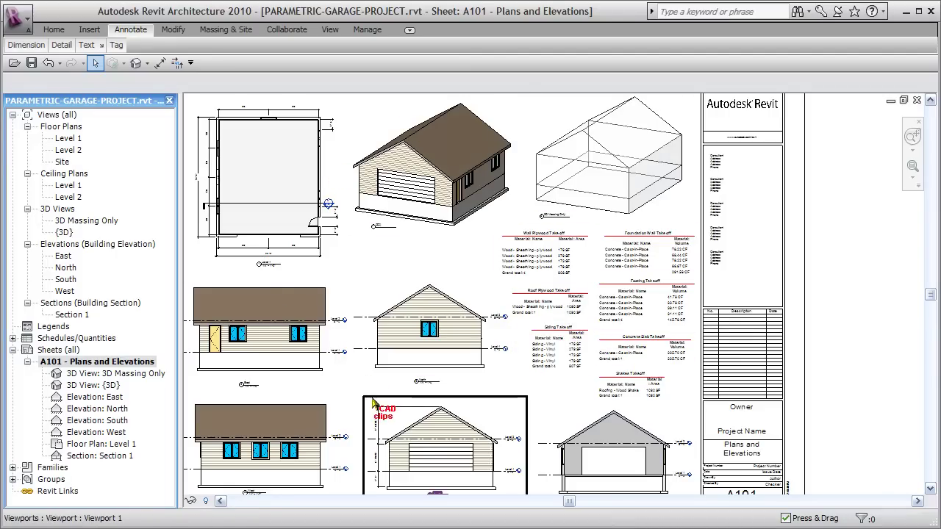
Step: Zoom in on the South elevation viewport, then back out to the full sheet
middle_click_drag(434, 451, 578, 375)
scroll(464, 380, "up", 5)
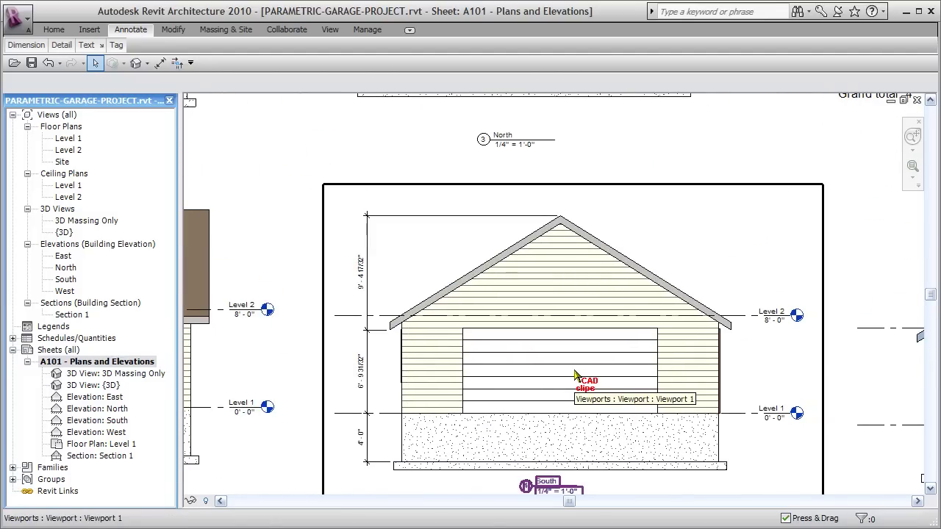
scroll(575, 375, "down", 3)
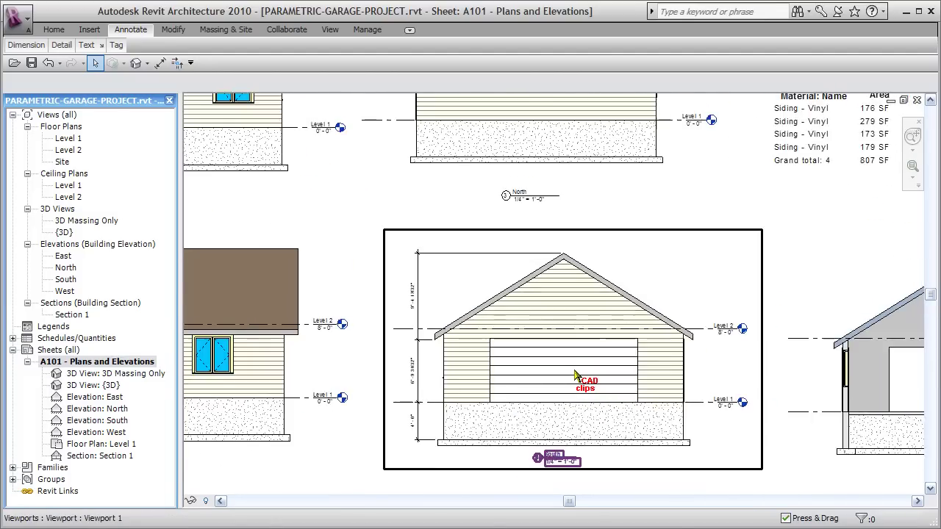
scroll(576, 375, "down", 3)
mouse_move(614, 320)
middle_mouse_down()
mouse_move(599, 352)
mouse_move(572, 358)
middle_mouse_up()
scroll(581, 353, "up", 2)
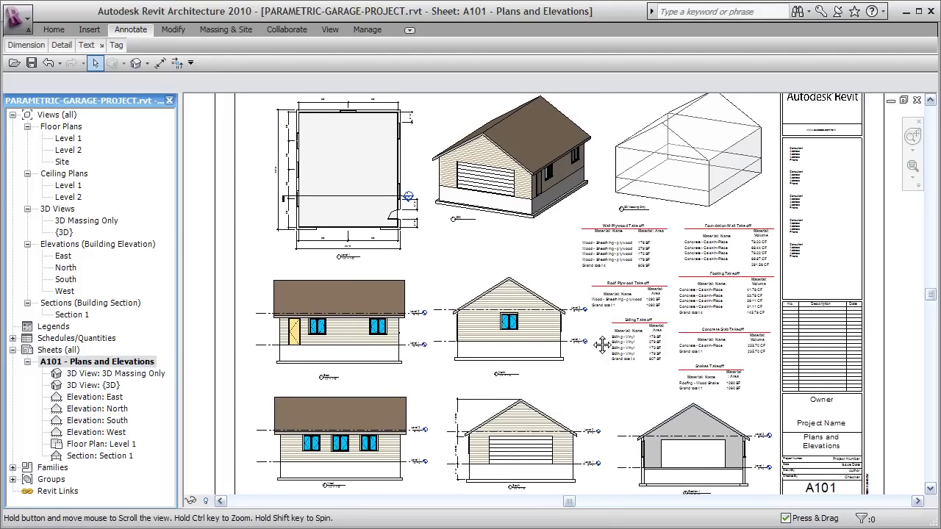
scroll(787, 313, "down", 2)
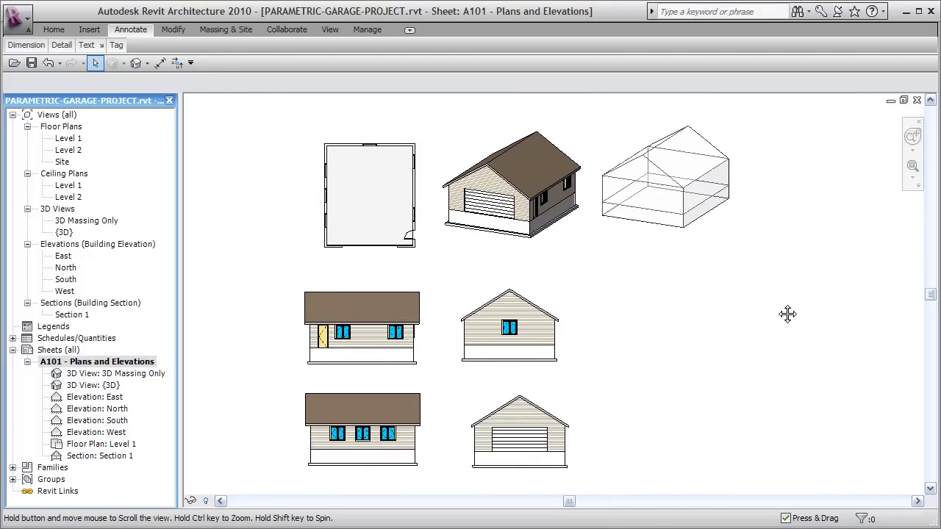
Step: Activate the 3D Massing viewport on sheet A101
left_click(676, 178)
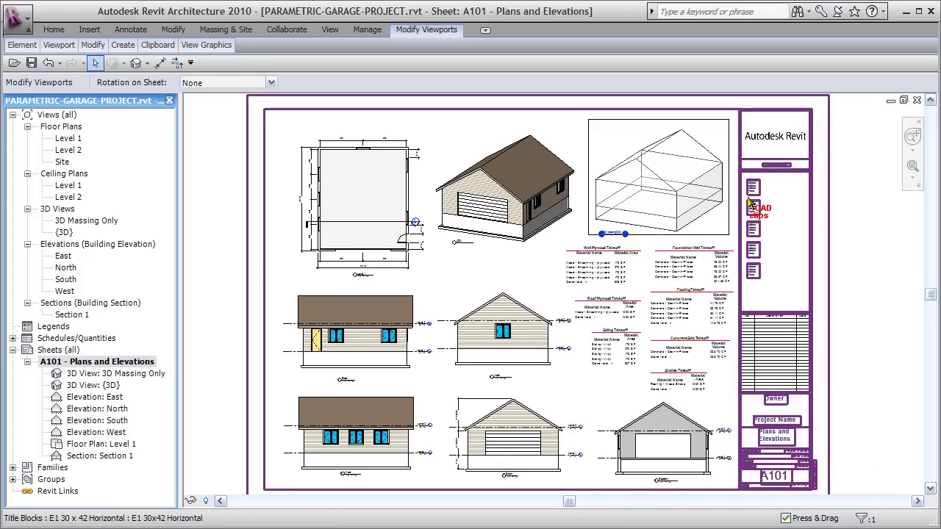
right_click(622, 151)
left_click(647, 175)
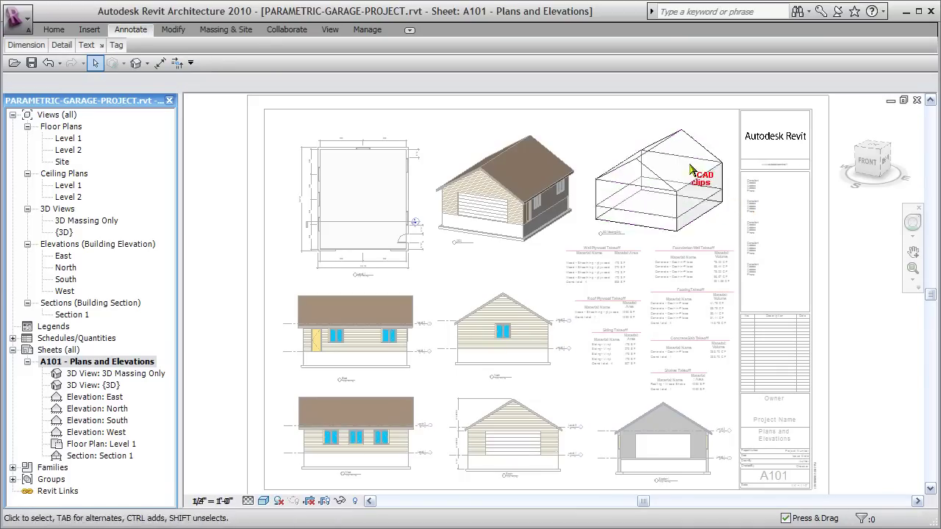
Step: Open the garage mass's instance properties and start editing Rise Over 12
left_click(726, 189)
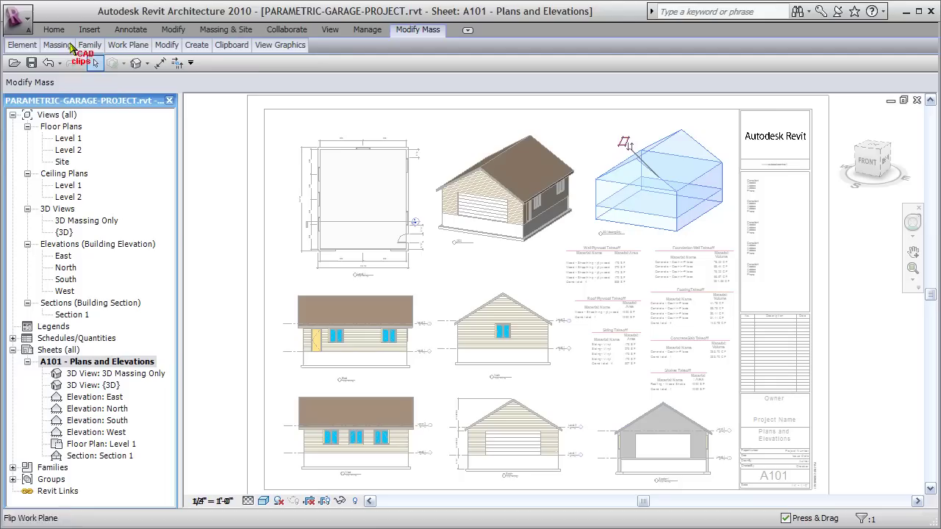
mouse_move(22, 45)
left_click(28, 70)
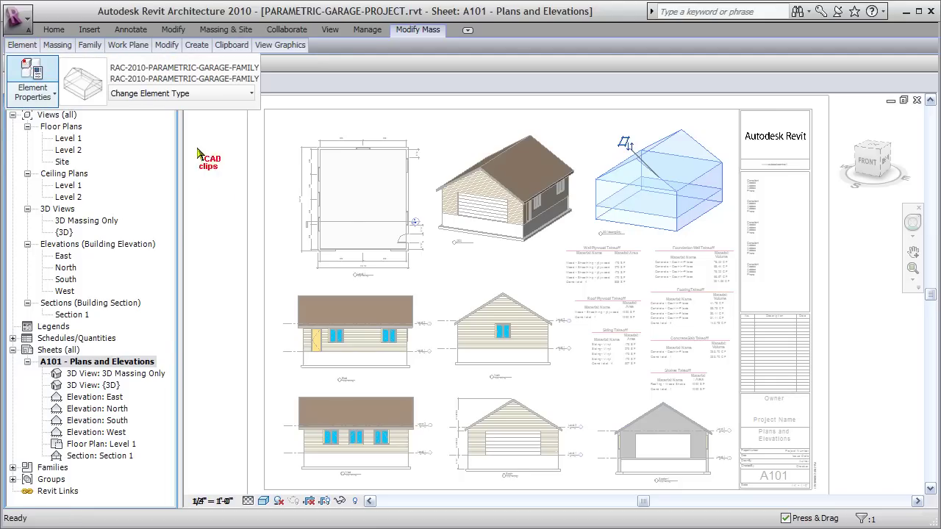
left_click(534, 224)
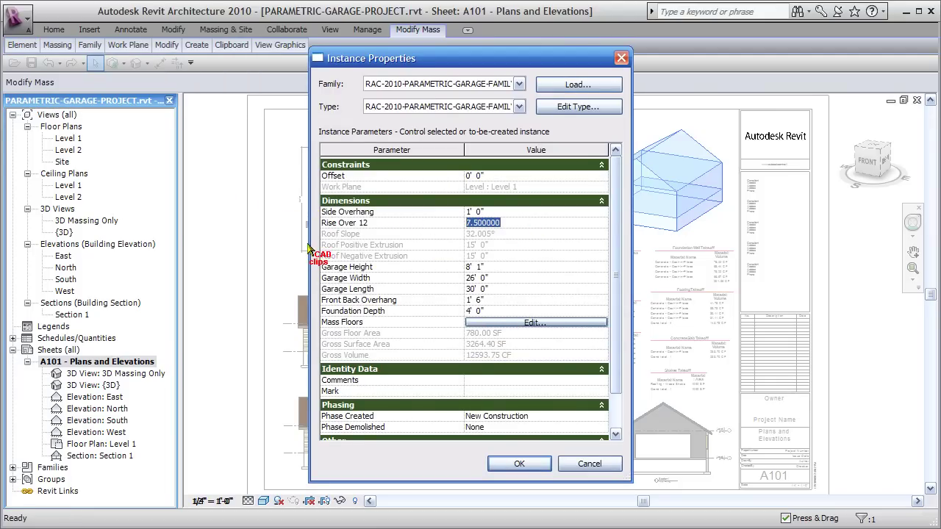
Step: Set the mass to Rise Over 12 of 9, height 9' 1", width 24', length 27', foundation depth 5
type("9")
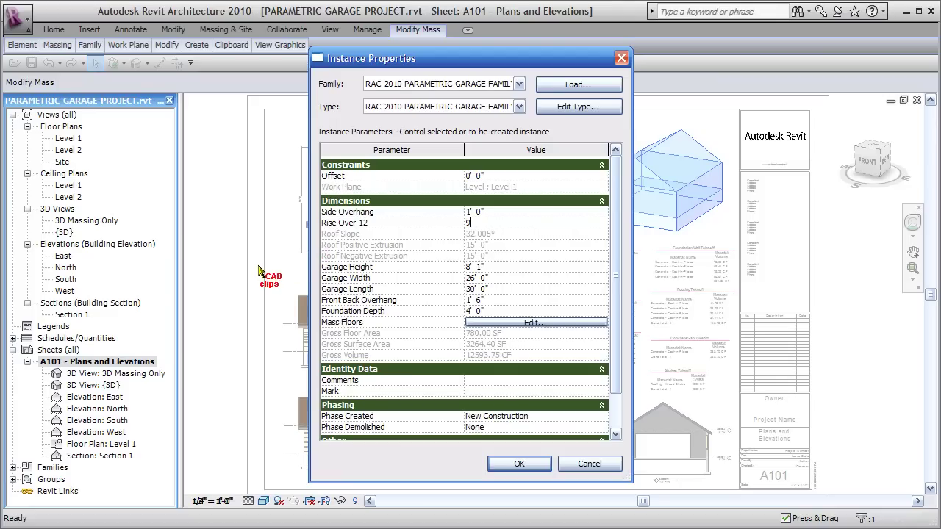
left_click(490, 267)
type("9")
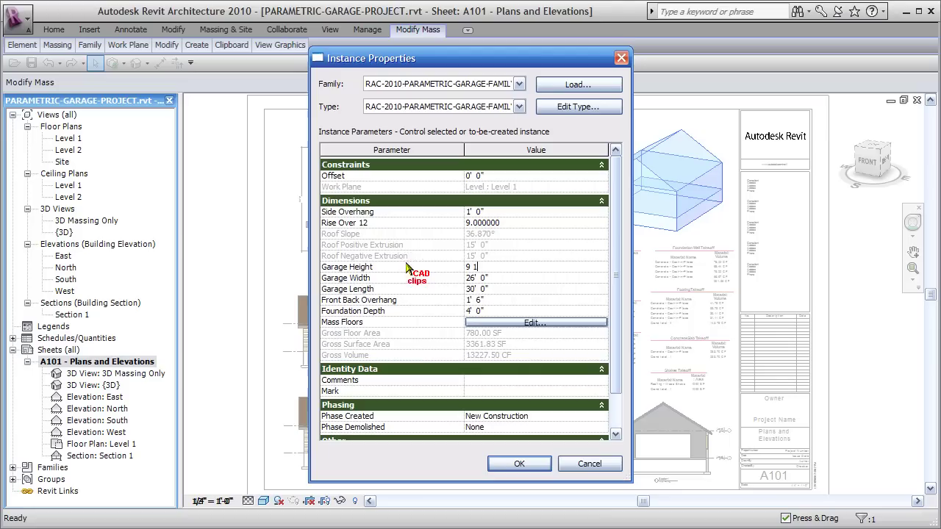
key("Tab")
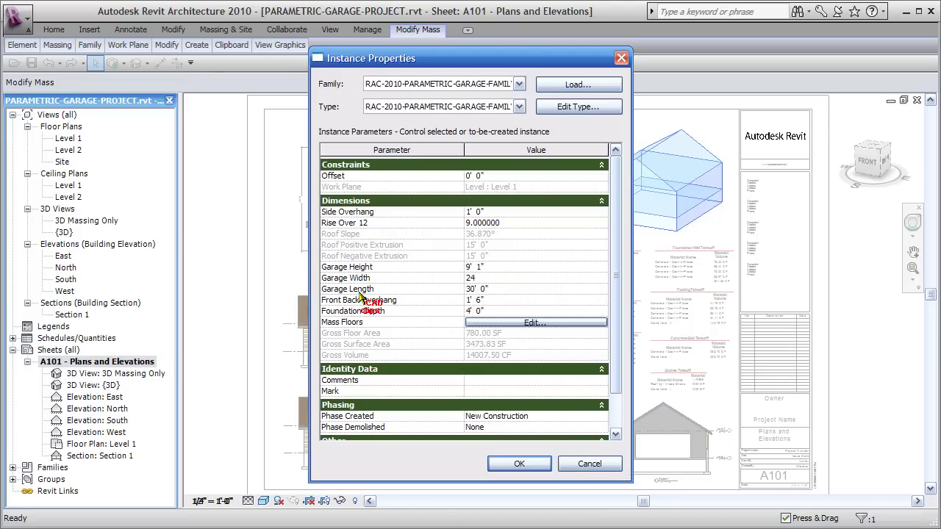
left_click(509, 289)
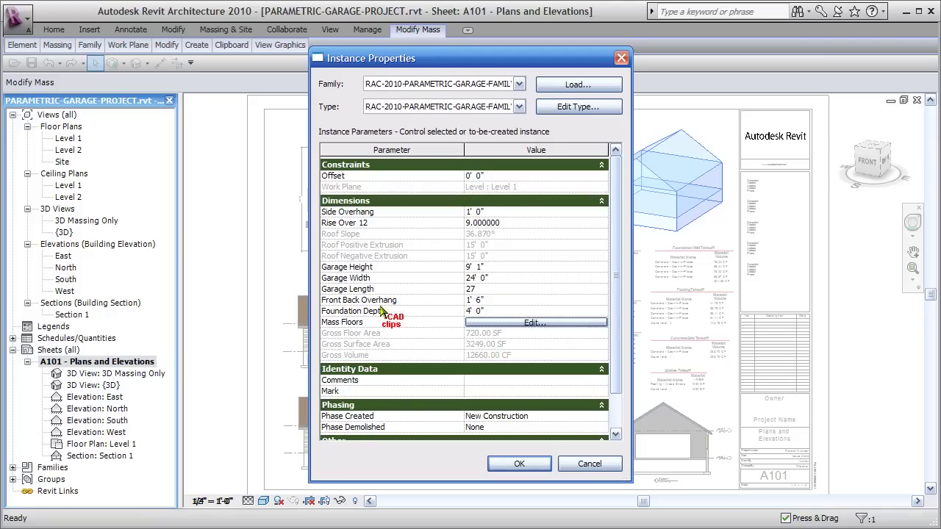
left_click(500, 311)
type("5")
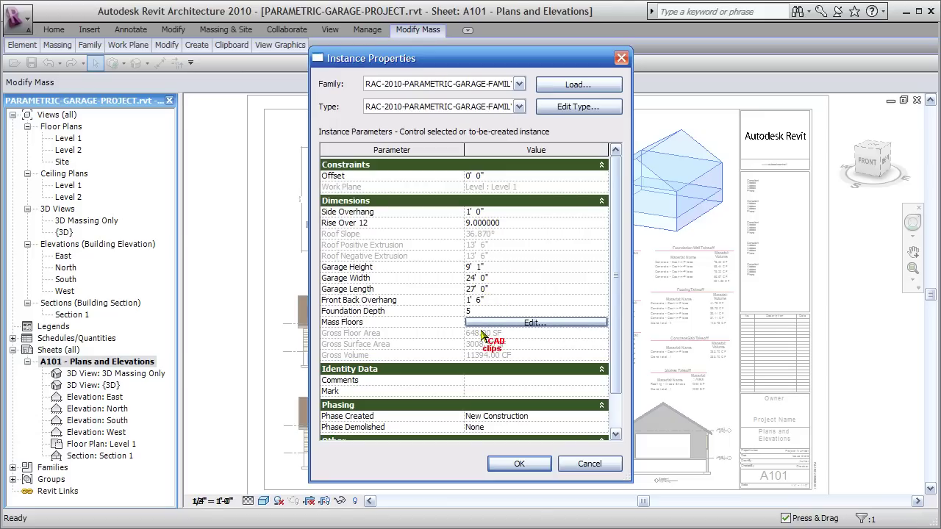
left_click(522, 464)
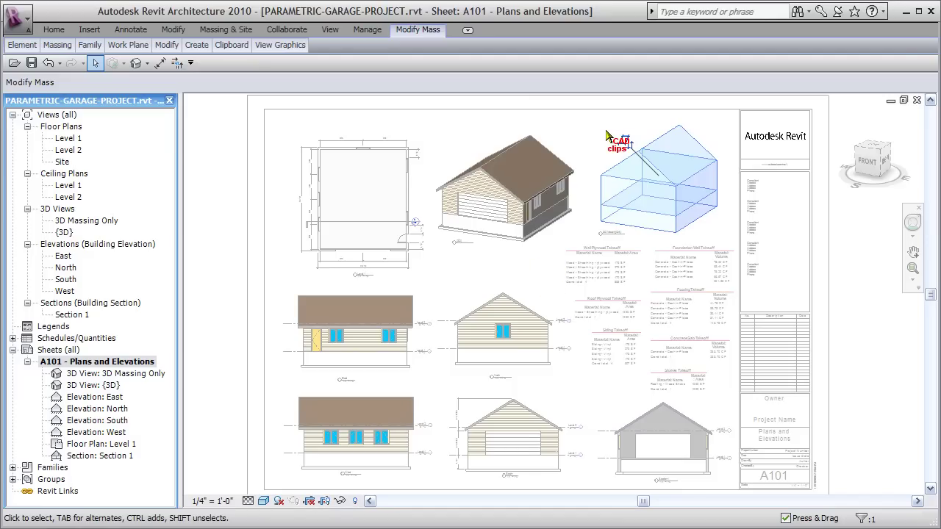
right_click(607, 137)
left_click(625, 156)
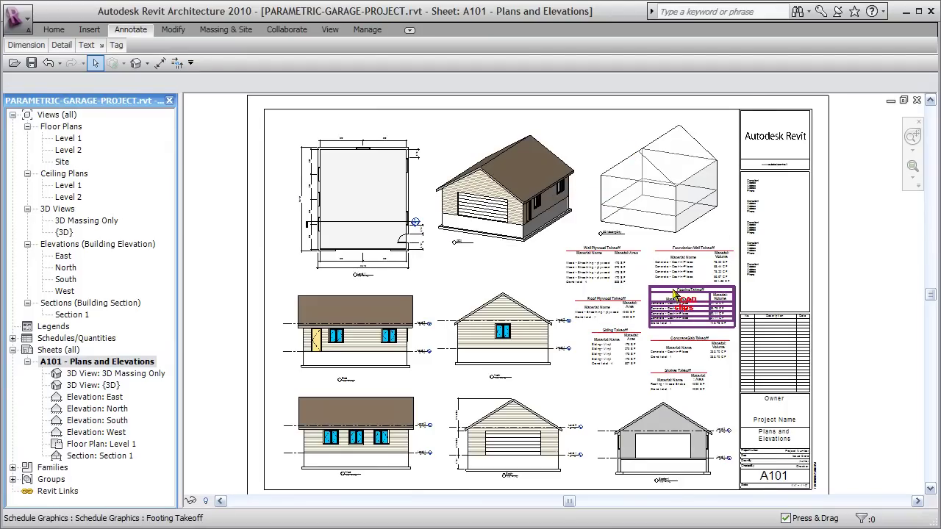
scroll(673, 293, "up", 4)
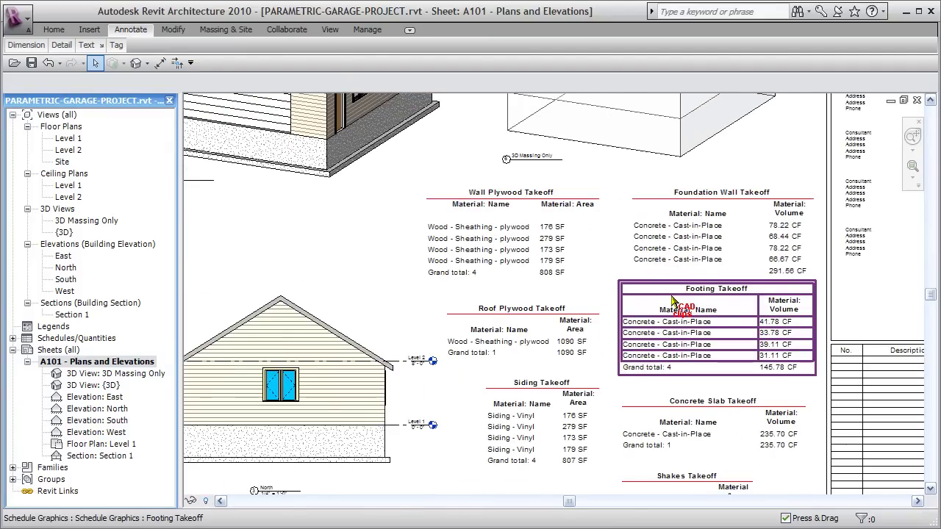
scroll(669, 308, "up", 1)
middle_click_drag(669, 309, 441, 287)
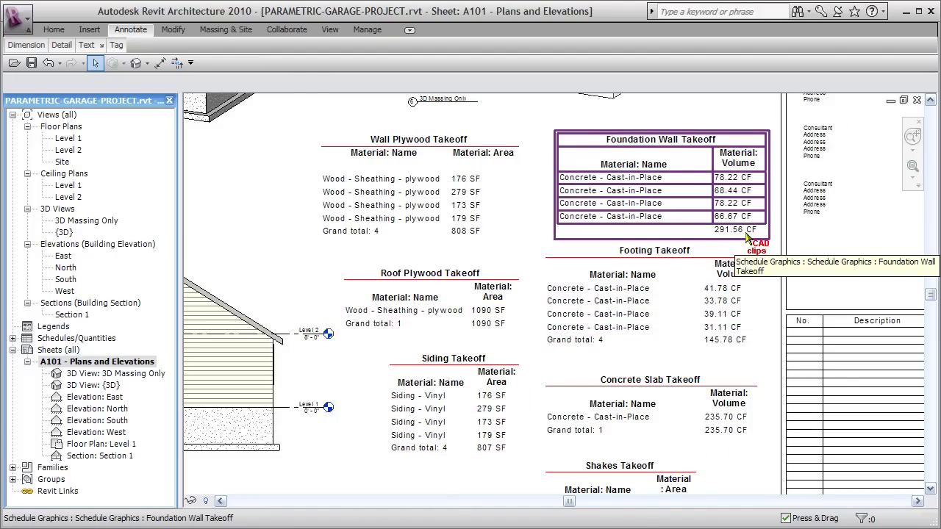
middle_click_drag(726, 450, 713, 350)
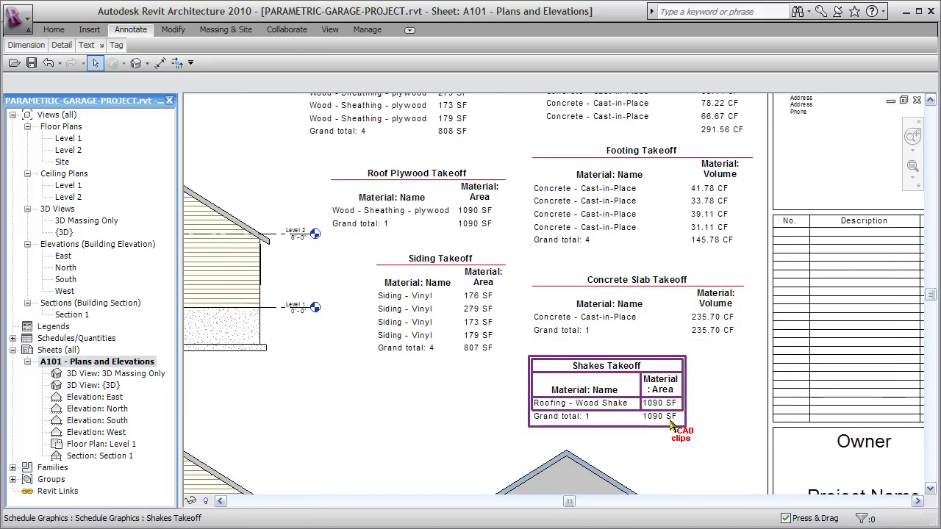
scroll(655, 342, "down", 1)
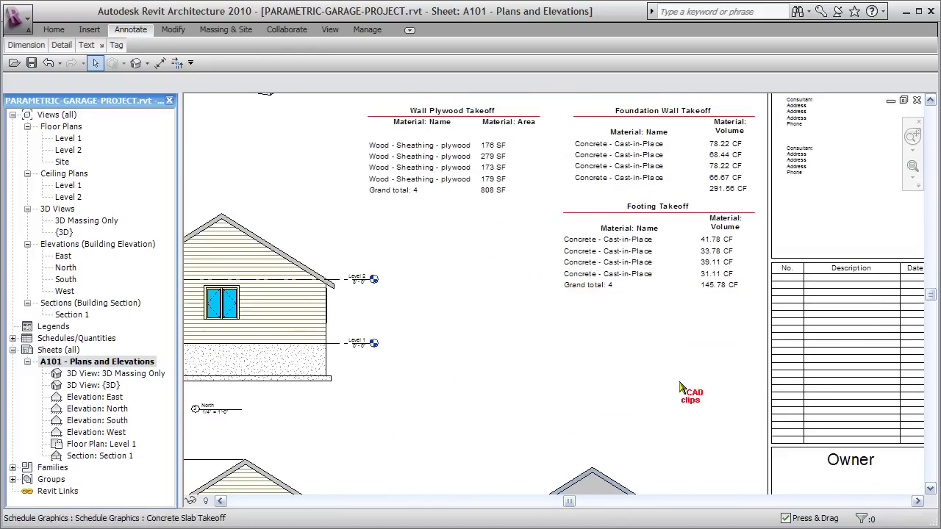
scroll(680, 388, "down", 2)
middle_click_drag(678, 375, 712, 335)
middle_click_drag(557, 165, 541, 173)
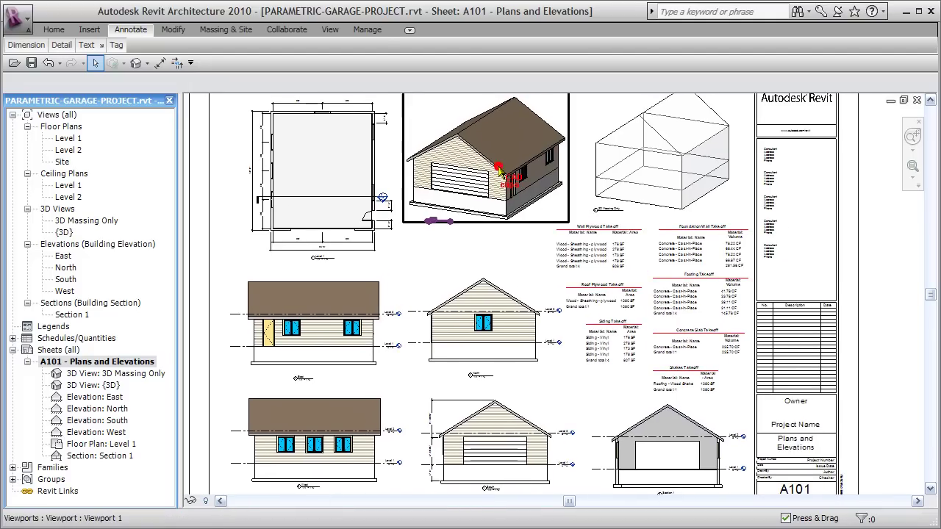
Step: Activate the garage 3D viewport on the sheet
left_click(499, 169)
right_click(439, 122)
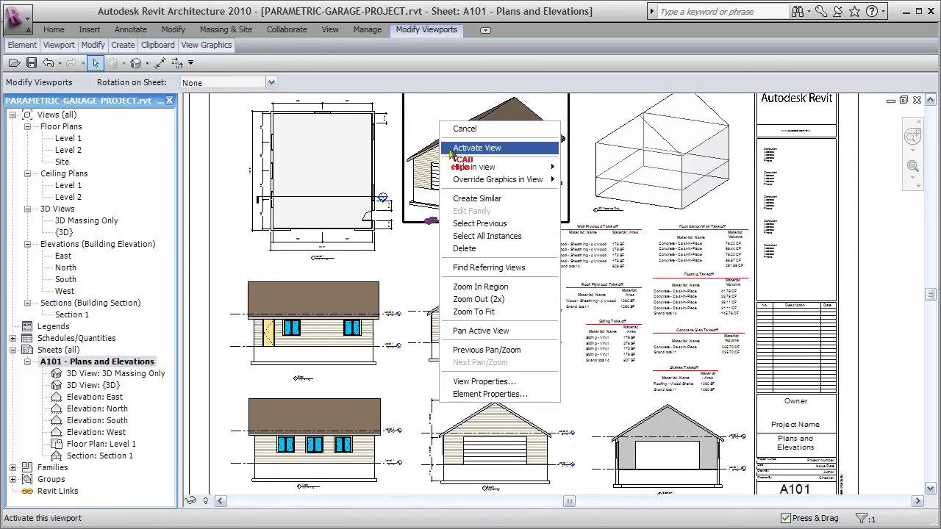
left_click(464, 150)
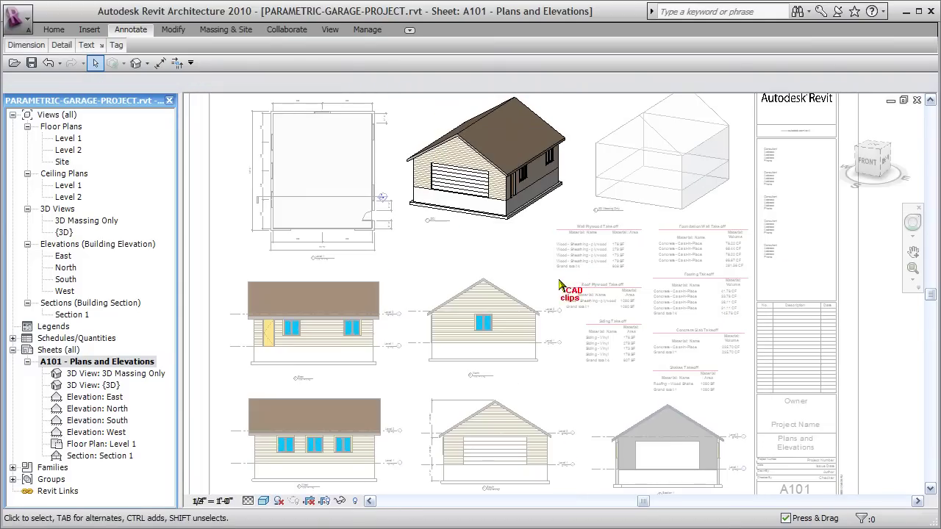
Step: Update the chain of garage walls to the resized mass faces
key("Tab")
left_click(497, 195)
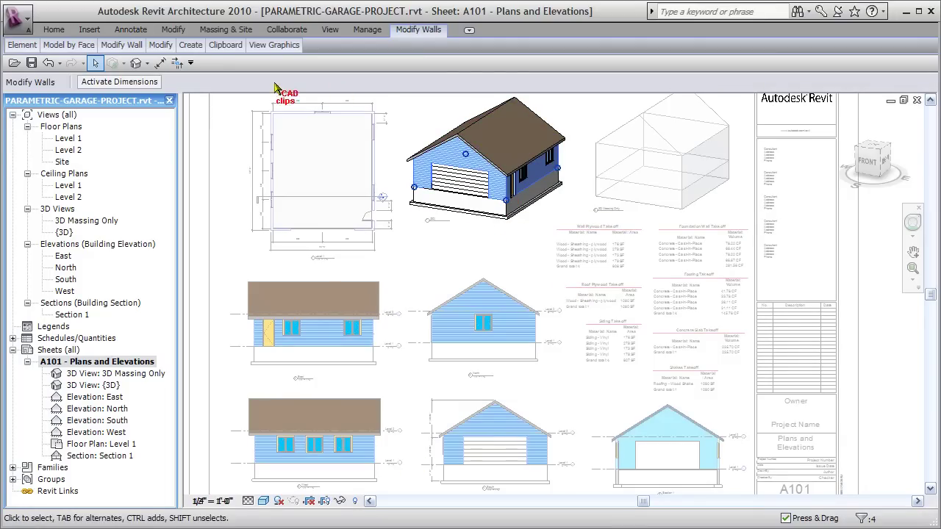
mouse_move(125, 47)
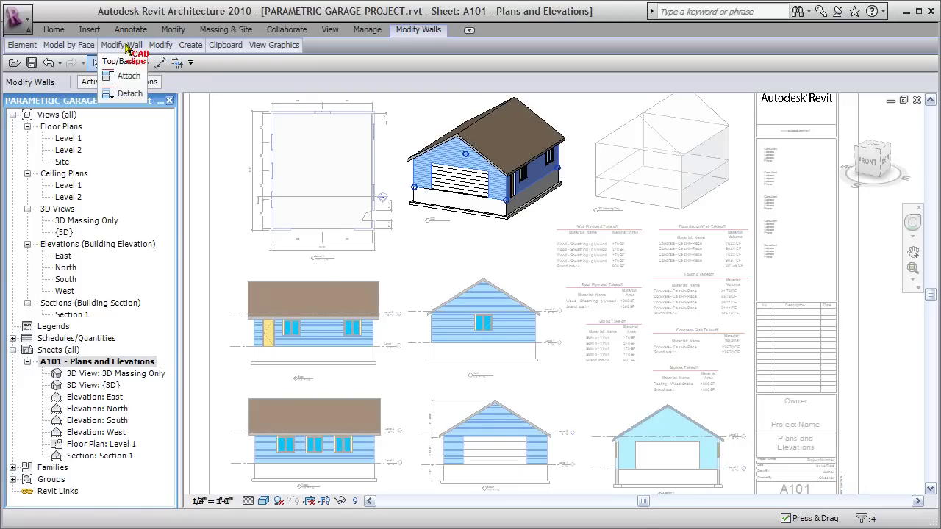
mouse_move(77, 45)
left_click(61, 80)
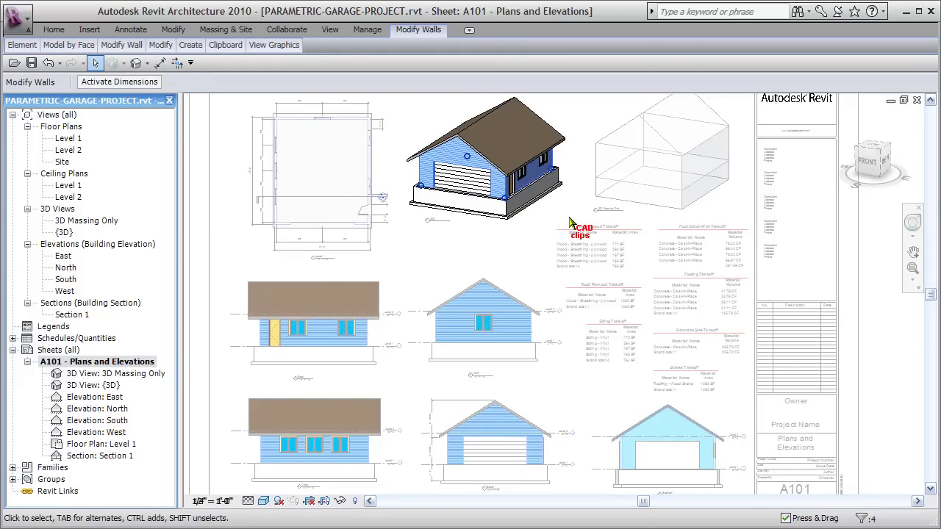
left_click(450, 122)
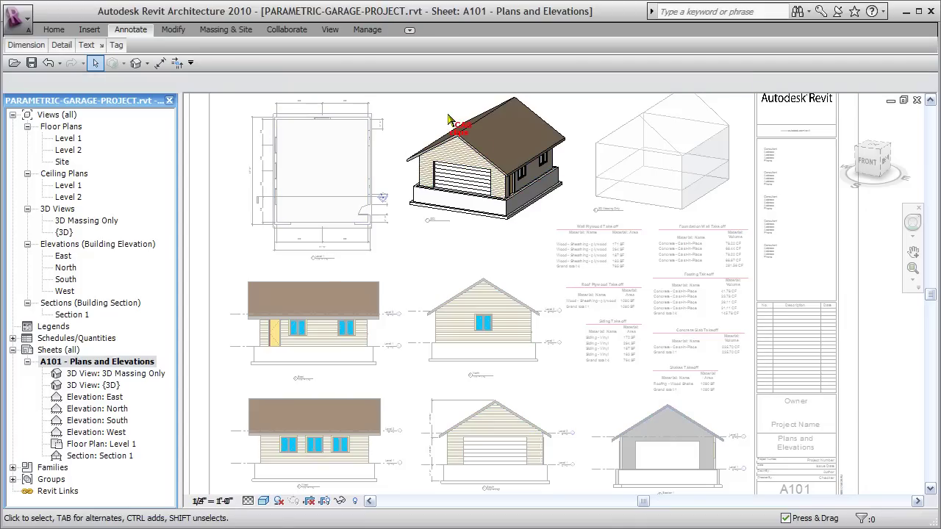
Step: Update the chain of concrete foundation walls to the resized mass faces
right_click(450, 119)
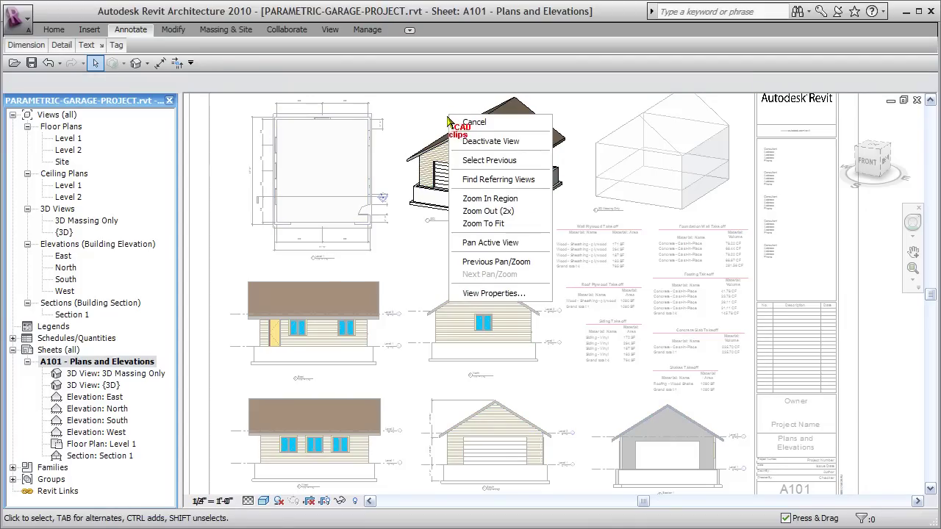
left_click(416, 196)
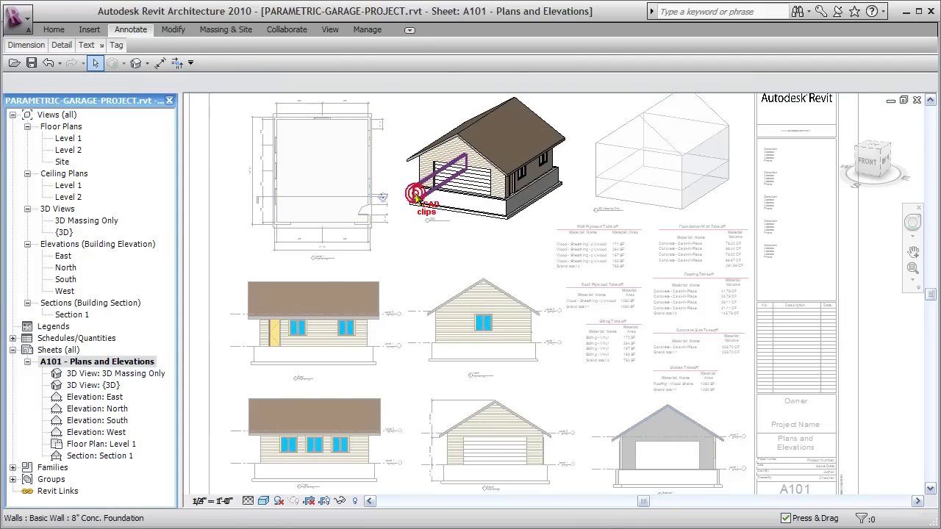
key("Tab")
left_click(415, 195)
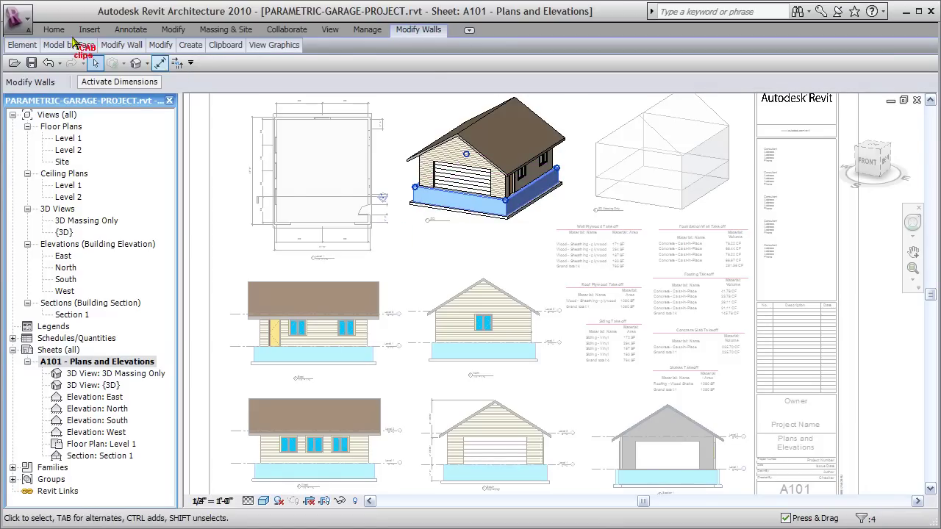
mouse_move(62, 43)
left_click(59, 73)
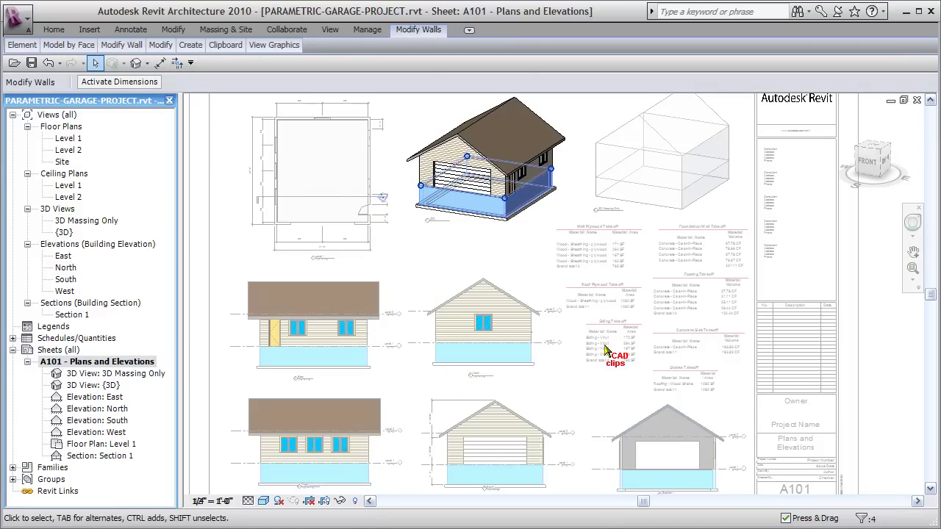
left_click(518, 248)
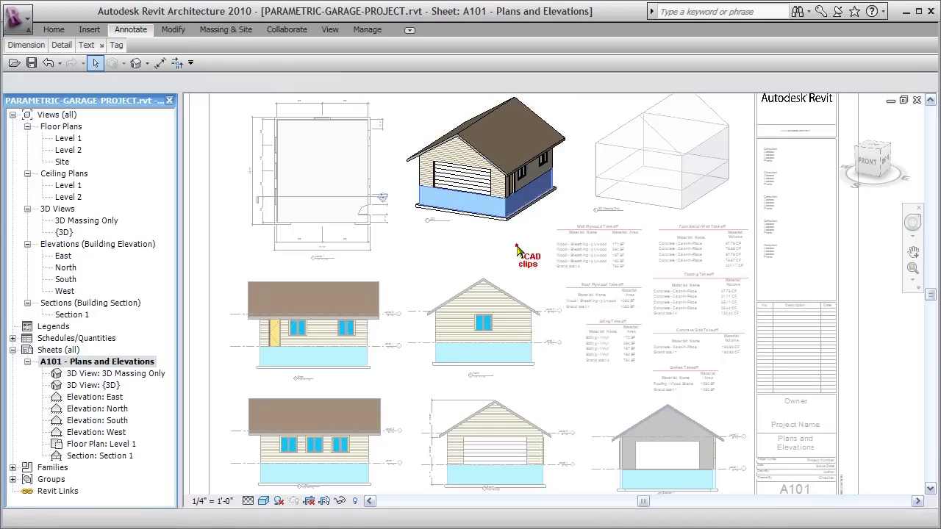
Step: Update the garage roof to the resized mass face
left_click(550, 131)
right_click(569, 120)
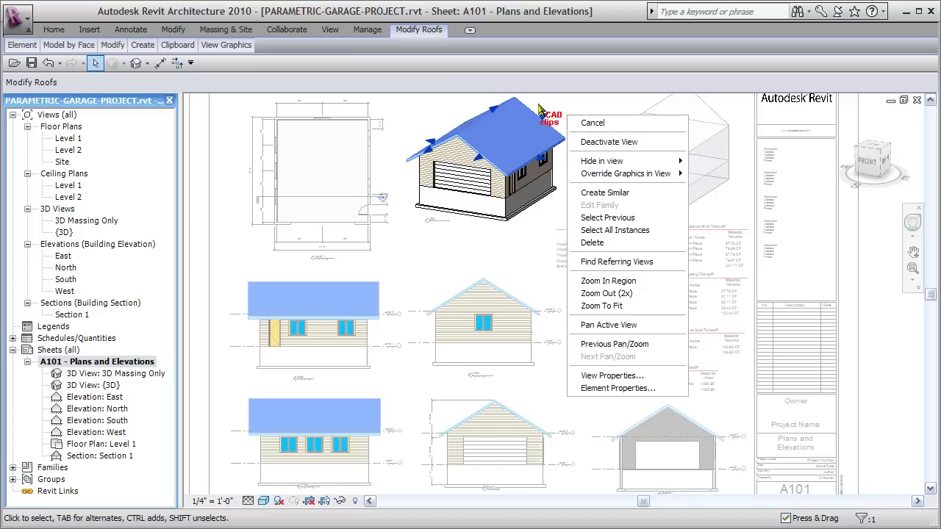
left_click(62, 48)
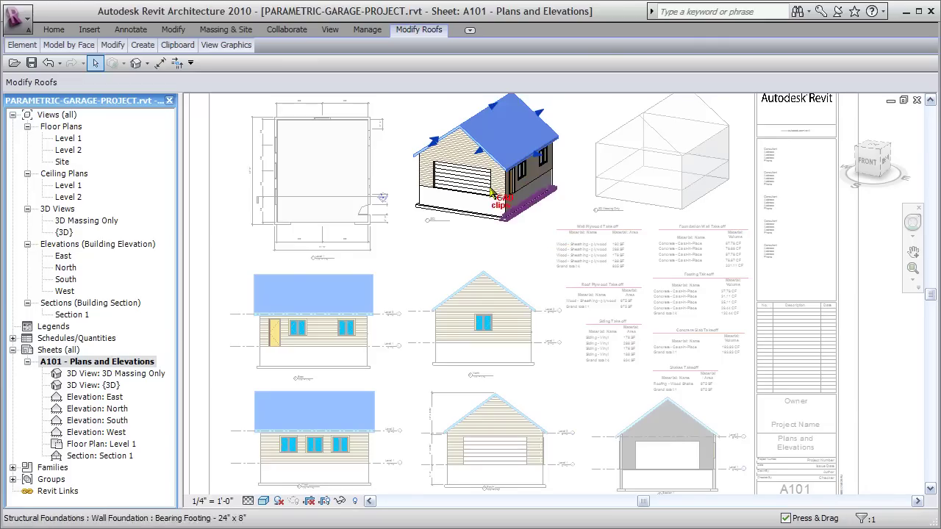
key("Escape")
Step: Deactivate the 3D view and bring the floor plan and 3D view back into view
right_click(415, 109)
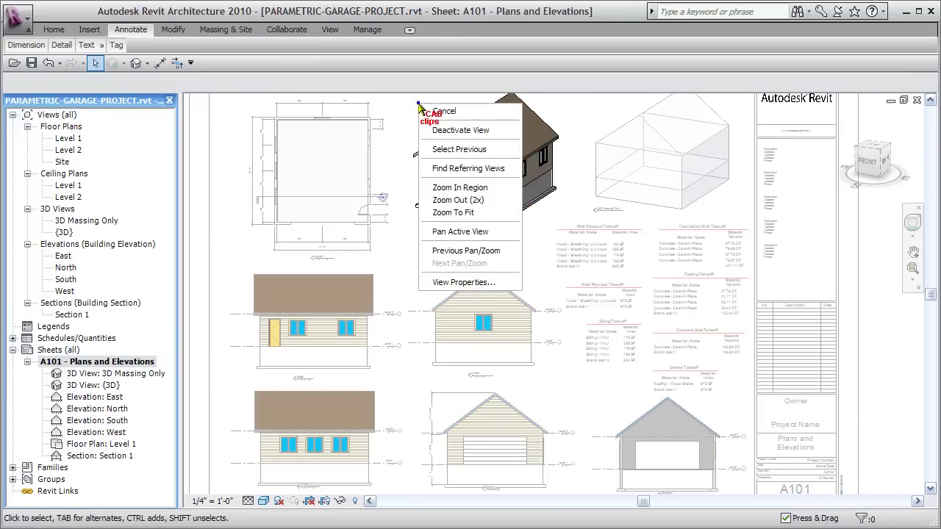
left_click(454, 127)
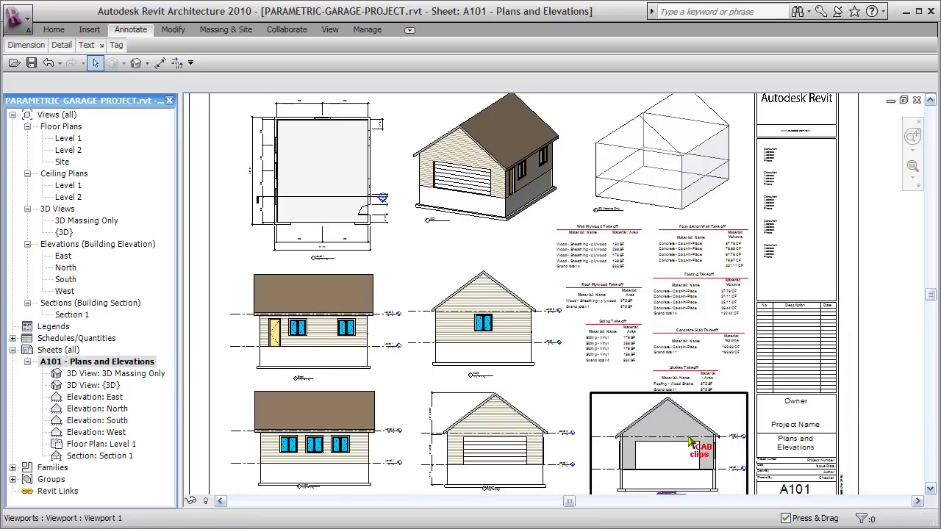
scroll(500, 457, "up", 4)
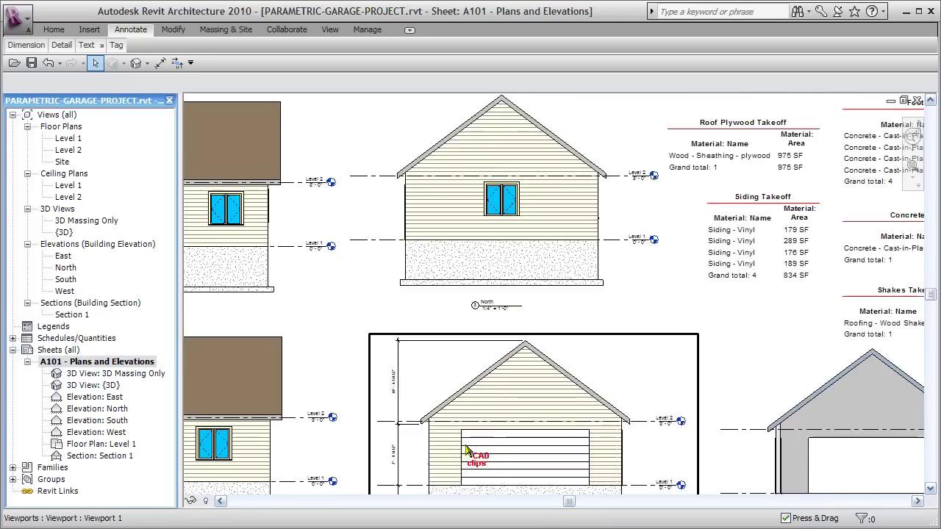
middle_click_drag(487, 393, 515, 485)
middle_click_drag(471, 66, 529, 426)
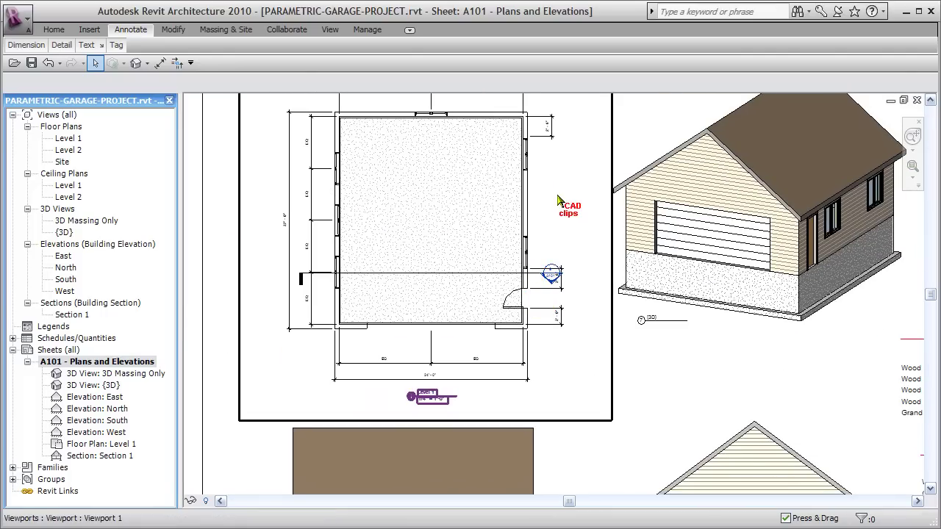
middle_click_drag(472, 138, 449, 168)
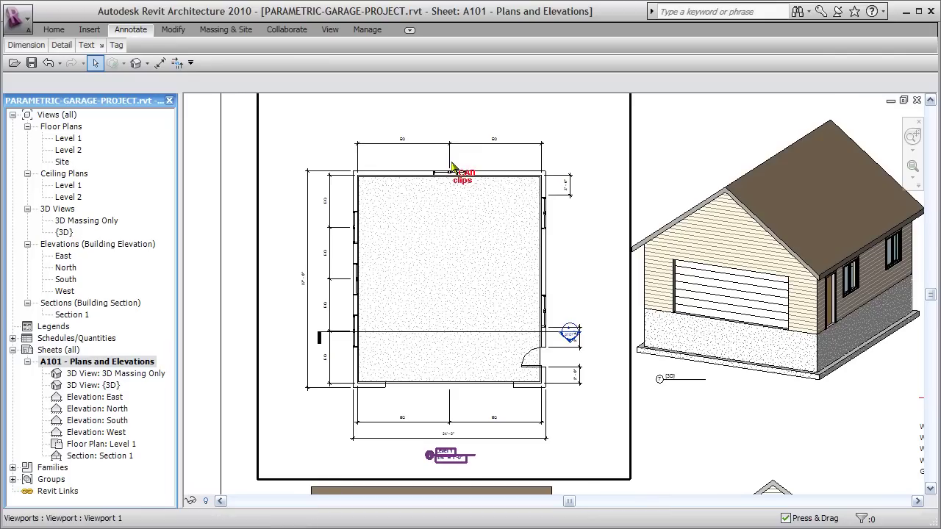
Step: Check the updated takeoffs: wall plywood 835 SF, roof plywood 975 SF, footings 132.44 CF
scroll(576, 366, "down", 2)
middle_click_drag(576, 366, 633, 314)
scroll(588, 316, "up", 3)
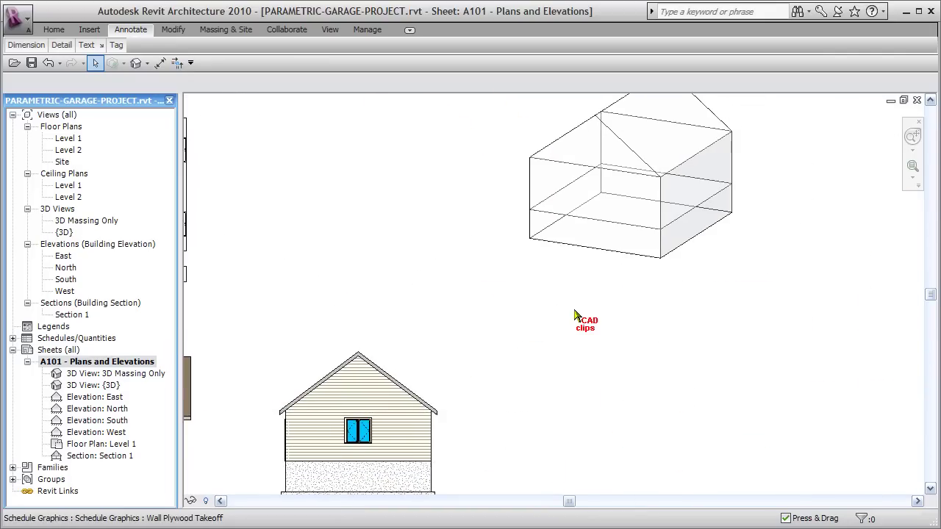
middle_click_drag(706, 412, 664, 313)
middle_click_drag(416, 462, 422, 389)
scroll(500, 368, "down", 3)
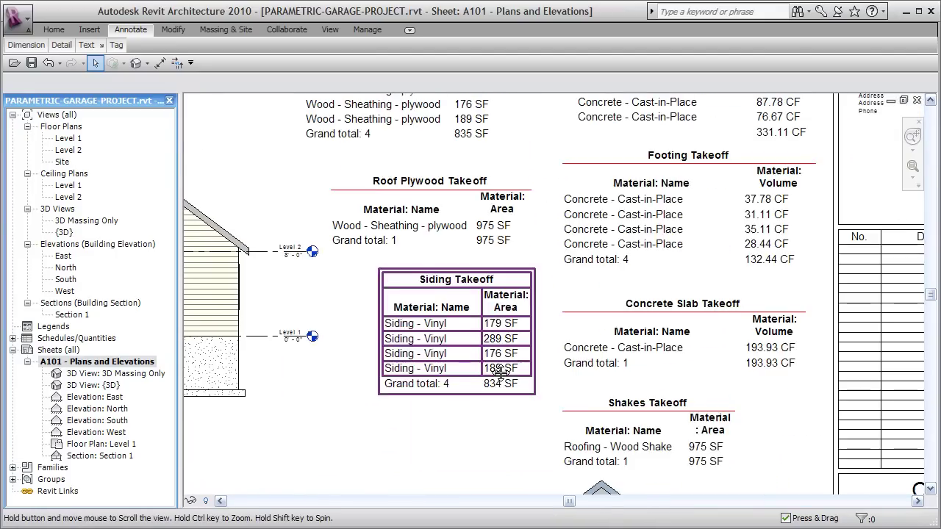
scroll(492, 367, "down", 2)
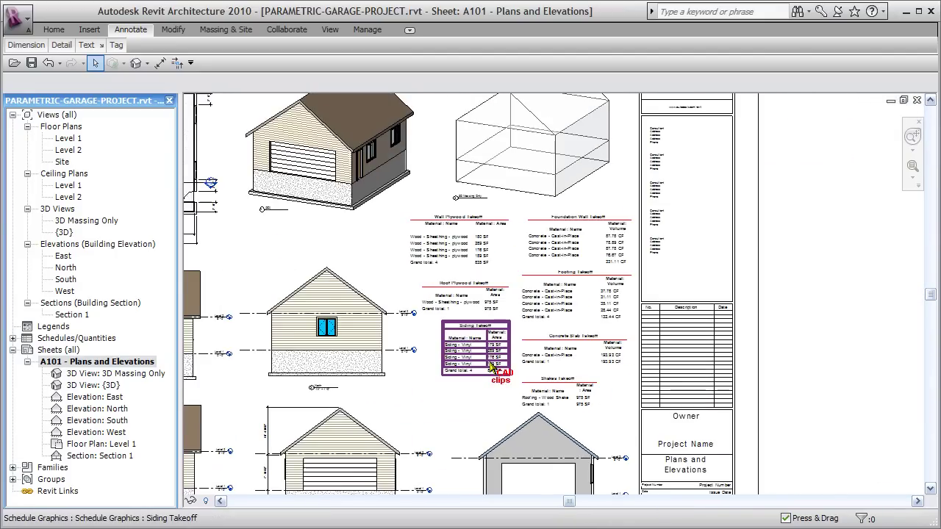
middle_click_drag(492, 367, 677, 179)
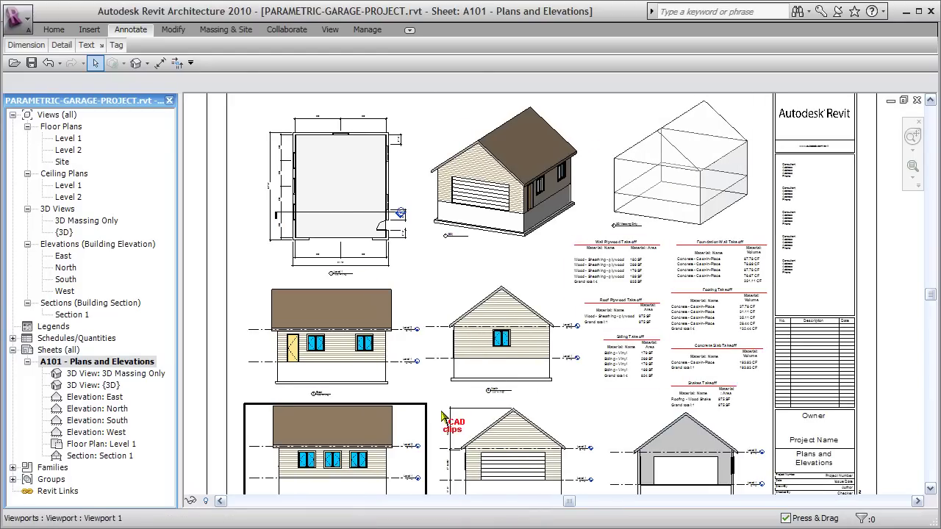
middle_click_drag(522, 410, 517, 385)
scroll(688, 335, "down", 2)
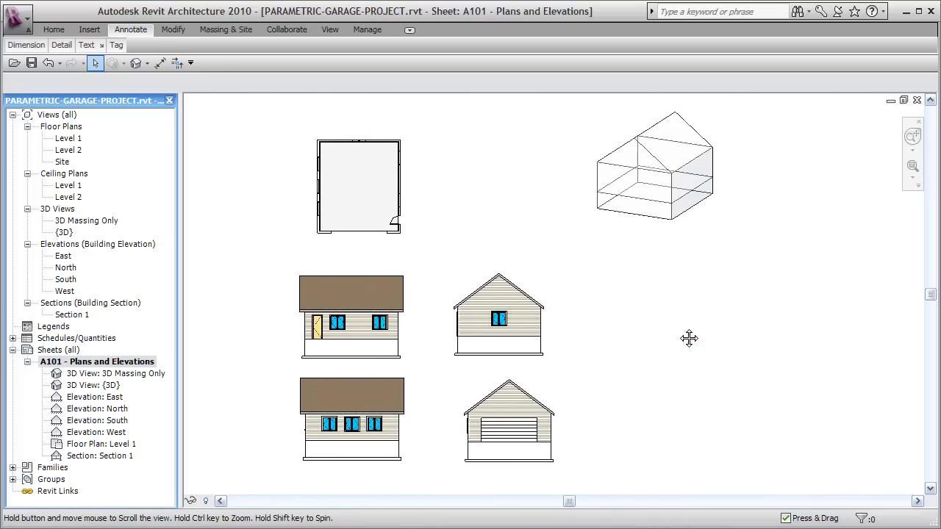
middle_click_drag(693, 336, 695, 337)
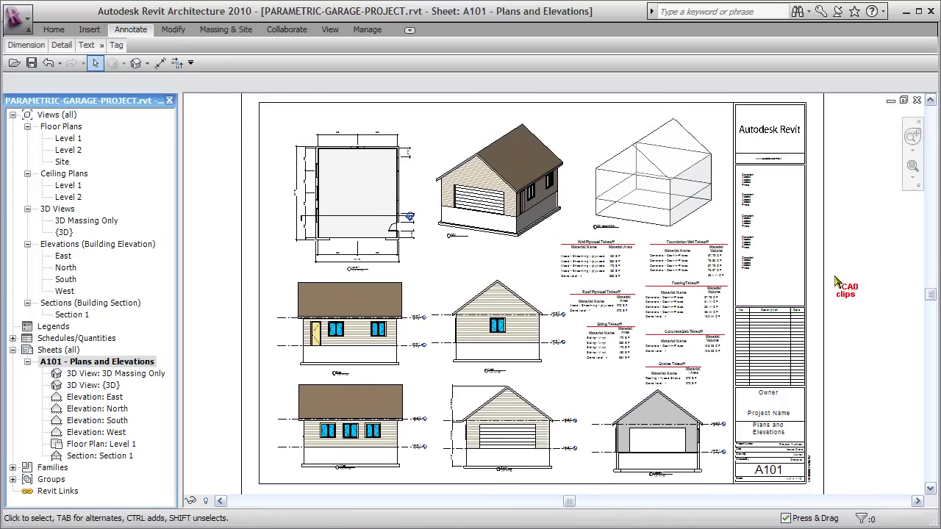
middle_click_drag(886, 267, 885, 272)
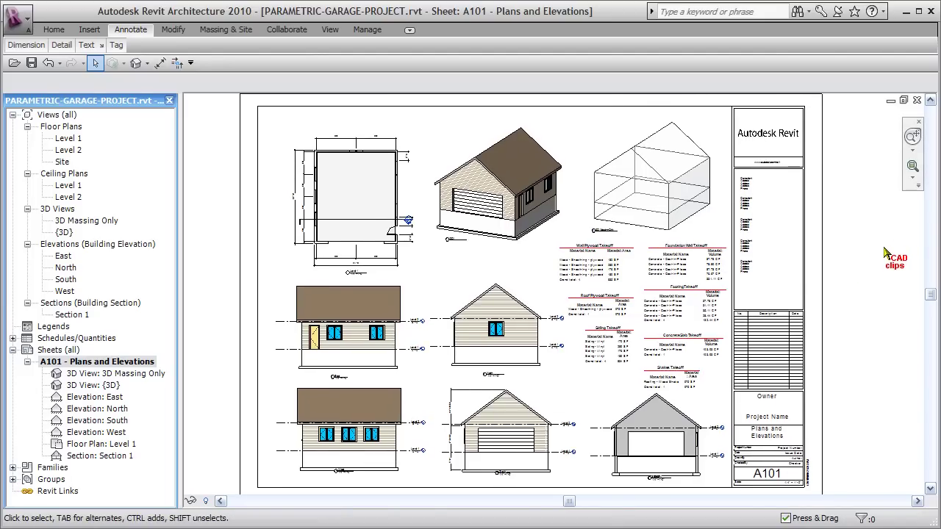